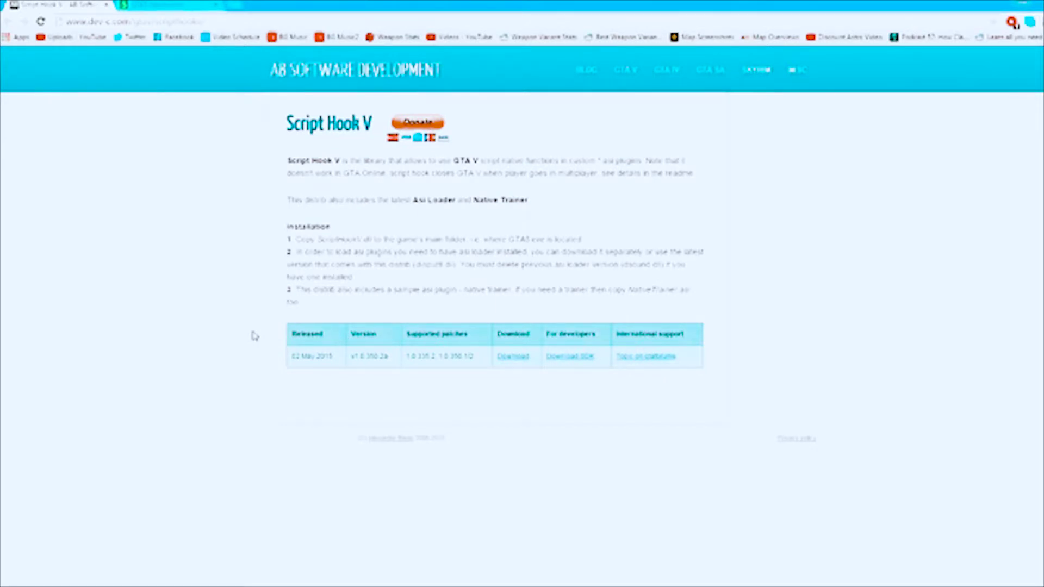
Step: Download the Script Hook V archive, place it on the desktop and open its bin folder
click(508, 362)
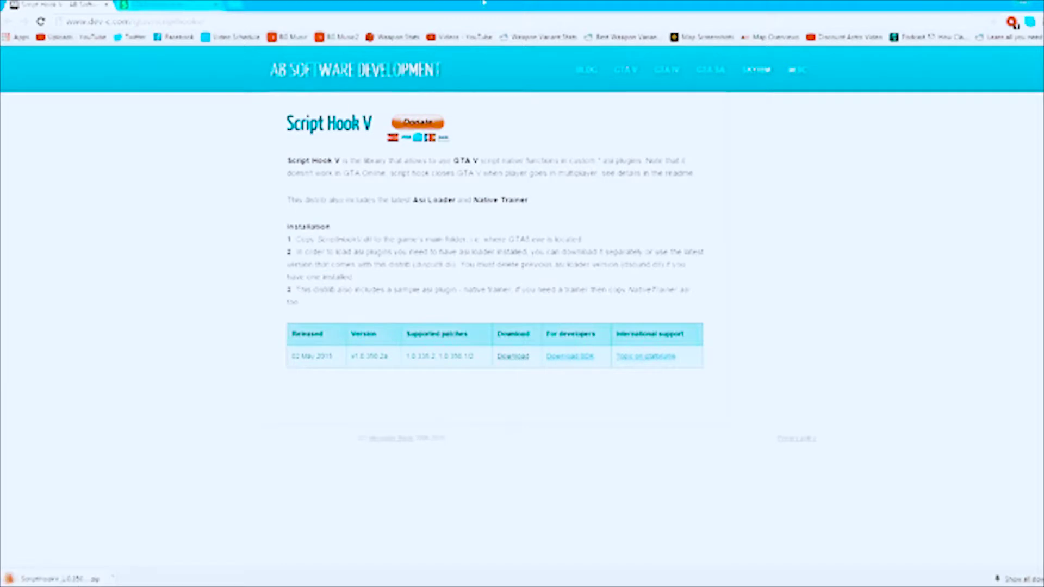
drag(483, 2, 2, 228)
drag(48, 578, 755, 239)
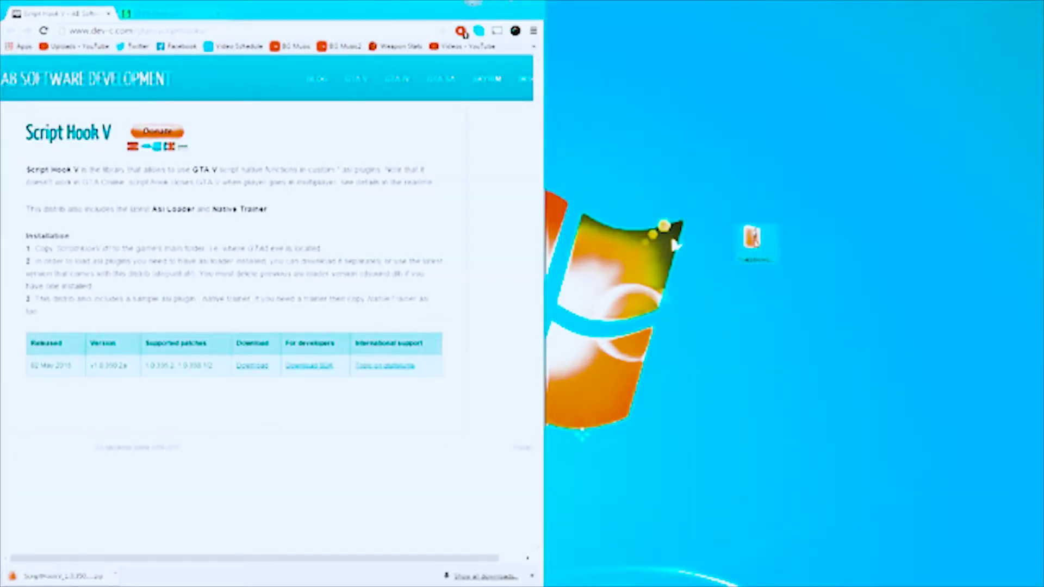
double_click(754, 240)
double_click(706, 108)
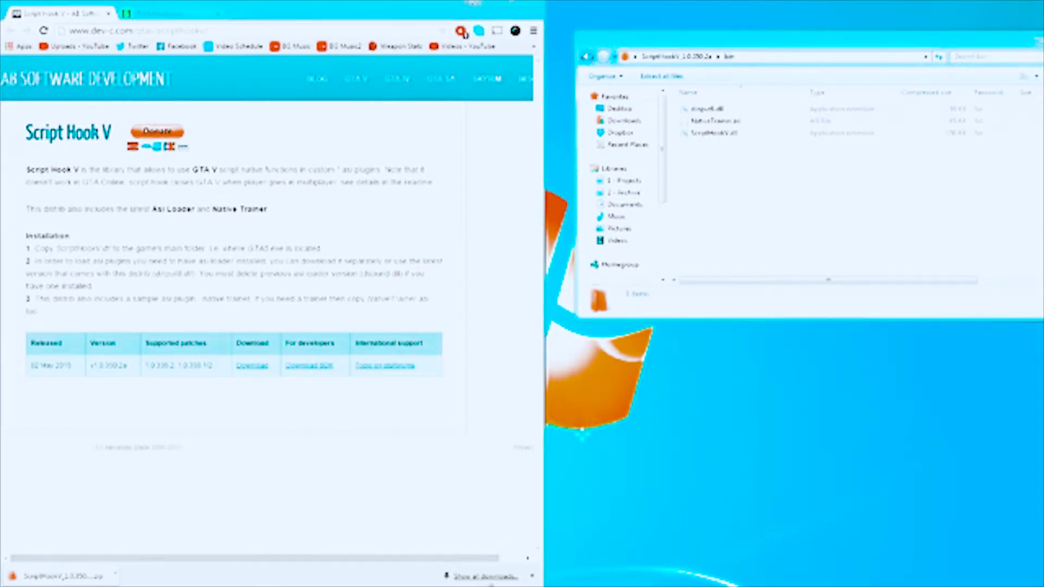
Step: Switch to Steam, browse Grand Theft Auto V's local files and select the GTA5 application in the game folder
click(407, 586)
right_click(215, 305)
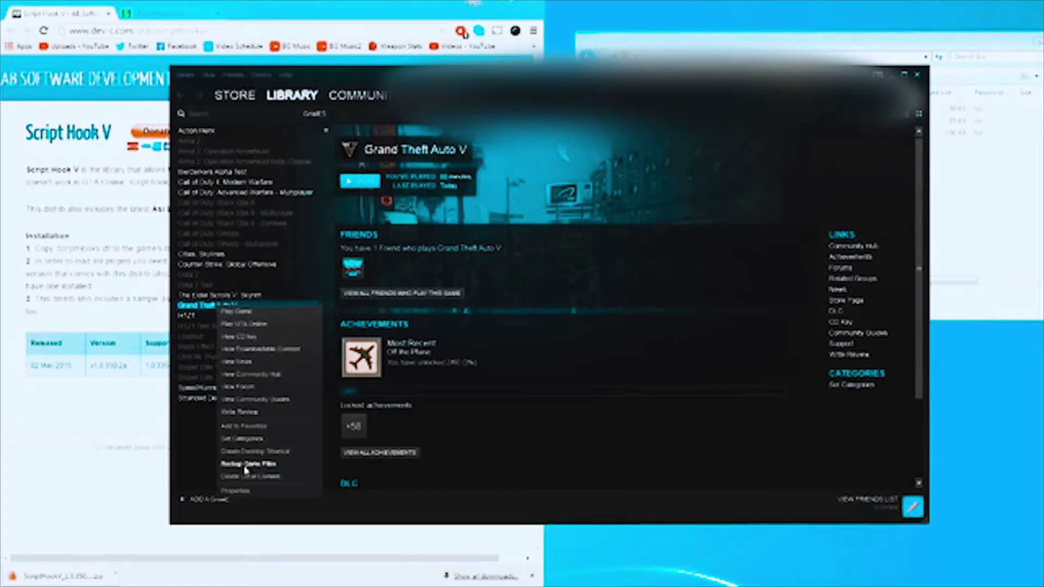
click(239, 492)
click(508, 146)
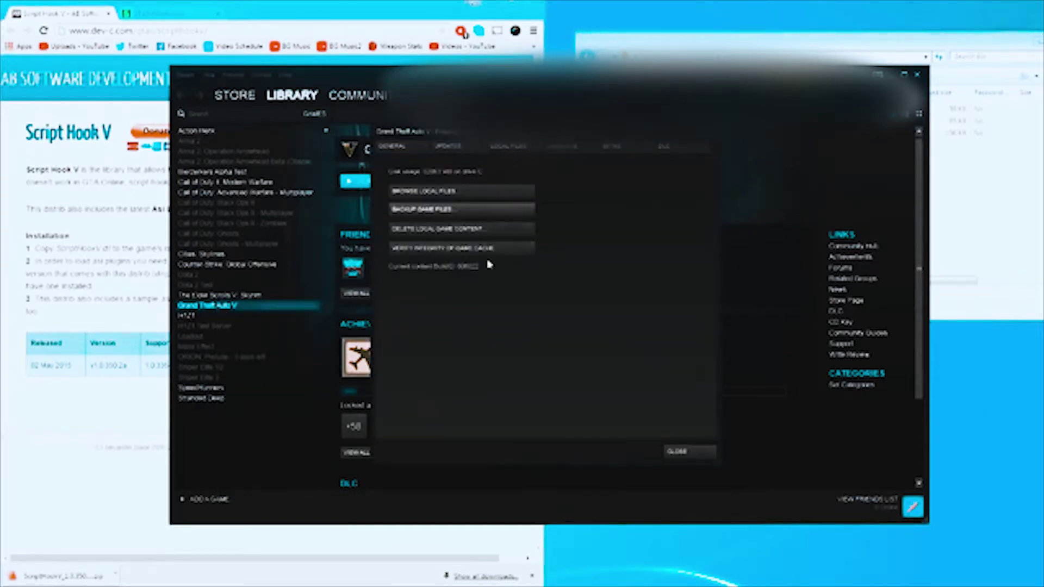
click(447, 191)
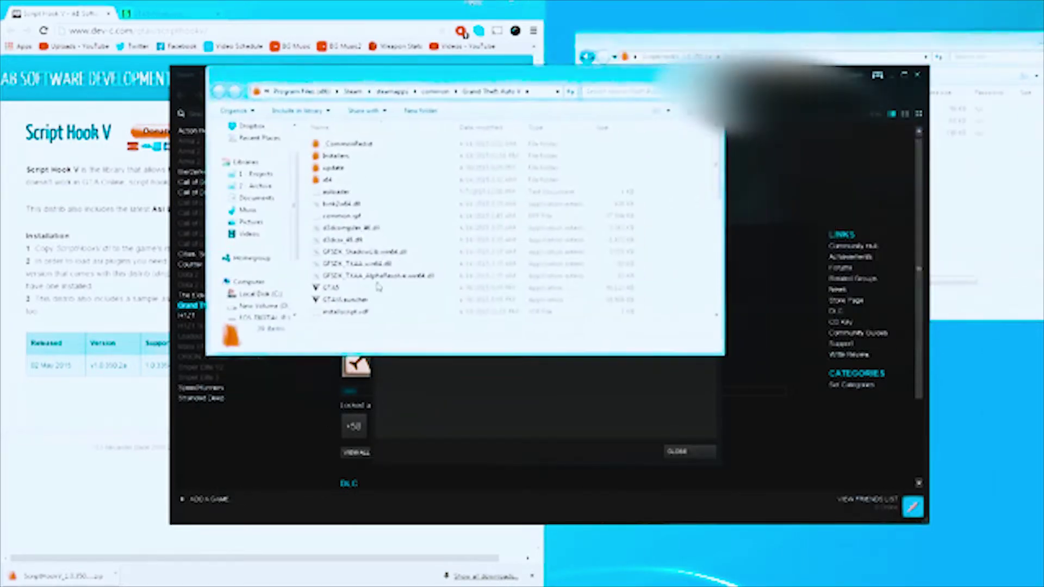
click(349, 288)
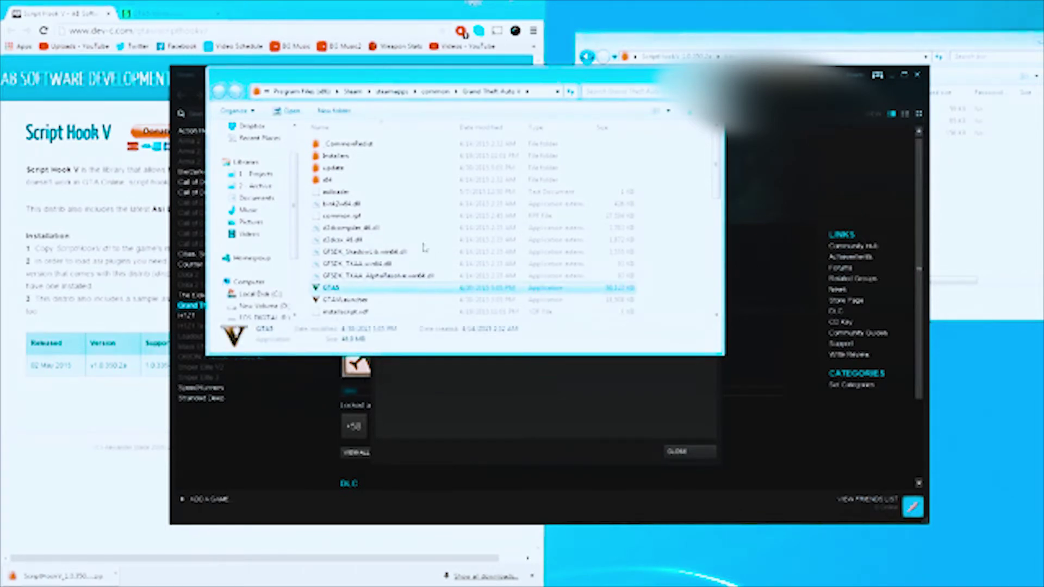
Step: Copy dinput8.dll, NativeTrainer.asi and ScriptHookV.dll from the archive's bin folder into the Grand Theft Auto V folder
scroll(452, 224, down, 1)
click(946, 220)
drag(852, 175, 781, 107)
right_click(767, 108)
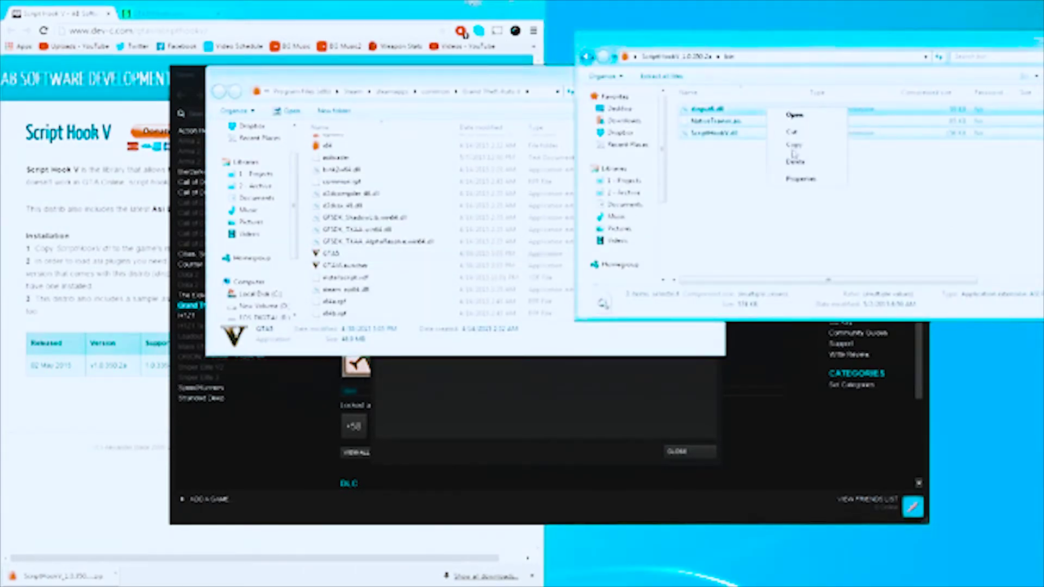
click(793, 147)
right_click(473, 291)
click(687, 319)
right_click(687, 319)
click(719, 395)
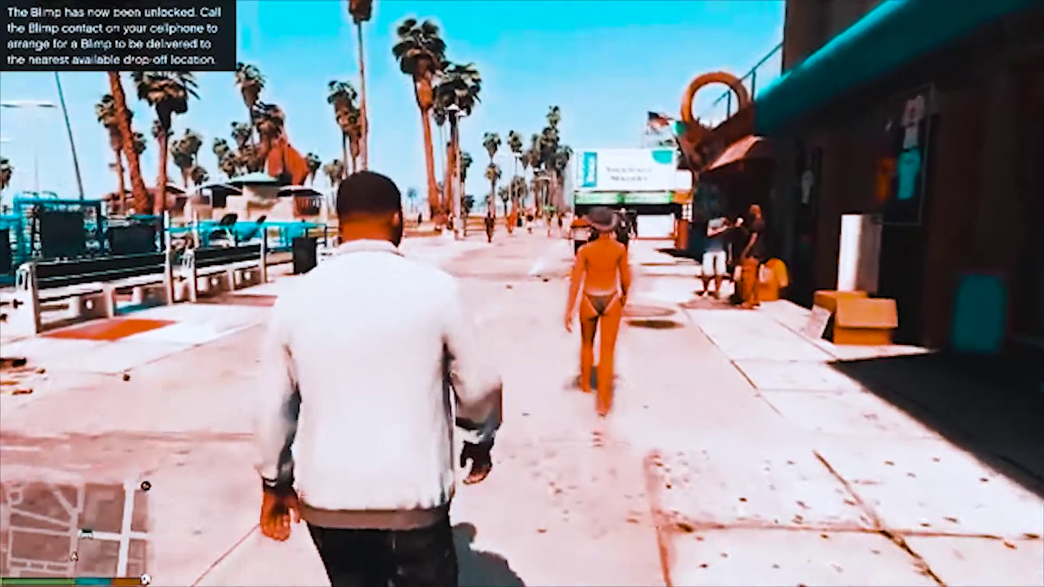
Step: Open the Native Trainer in the game, dismiss the incoming call and look through the player options
key(F4)
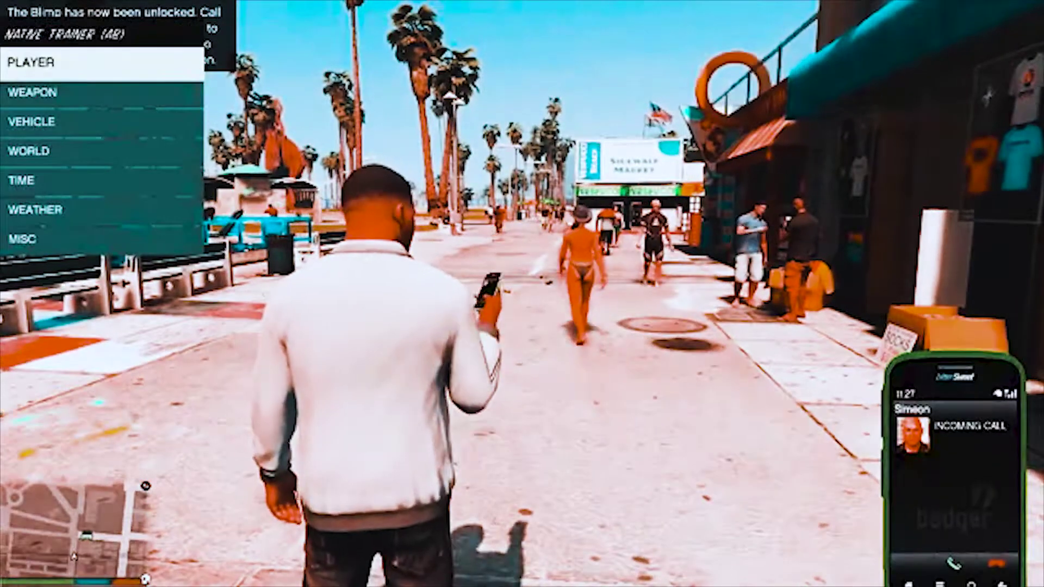
key(BackSpace)
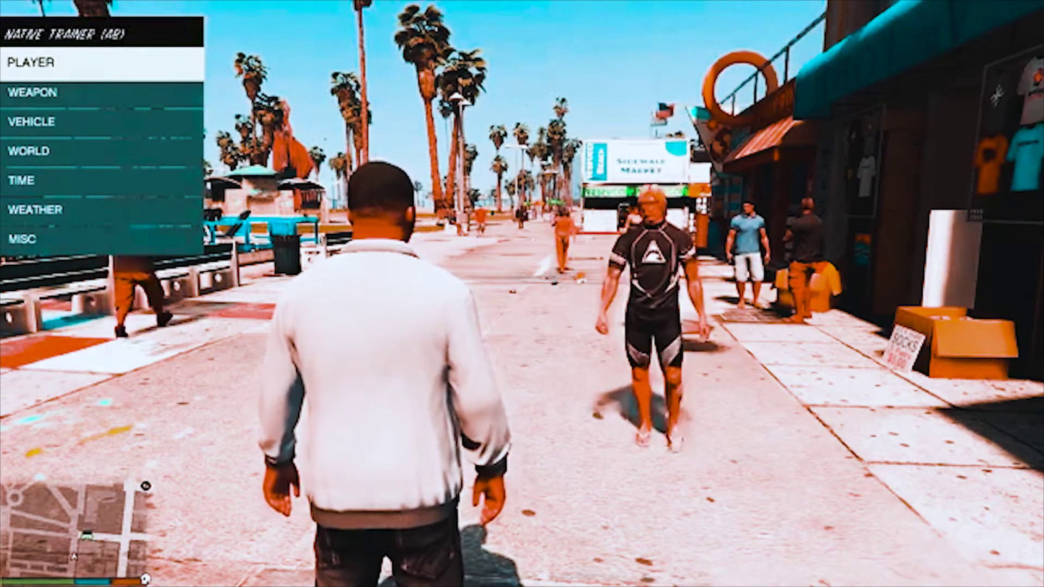
key(Down)
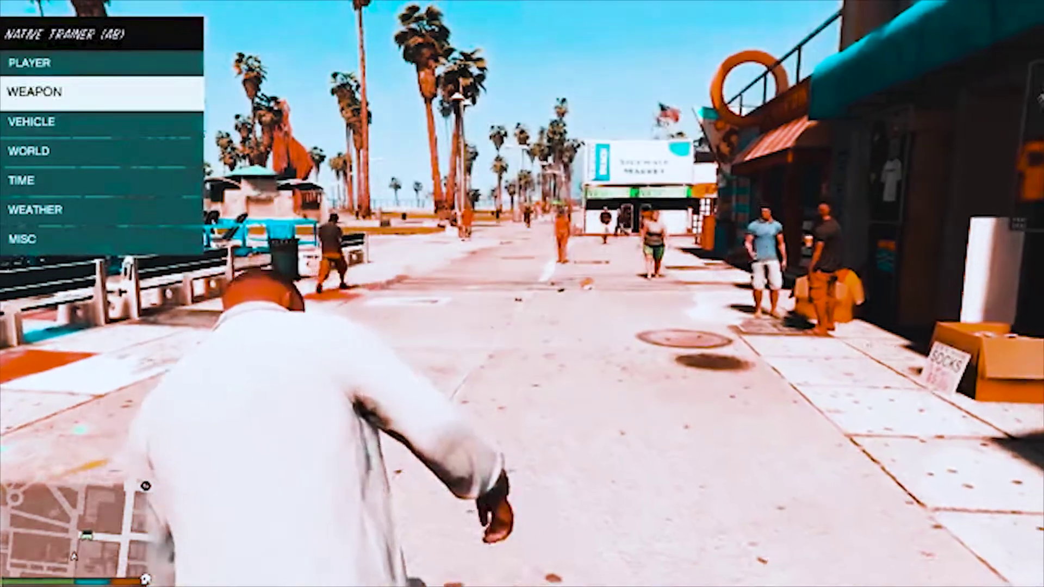
key(Down)
key(Up)
key(Up)
key(Return)
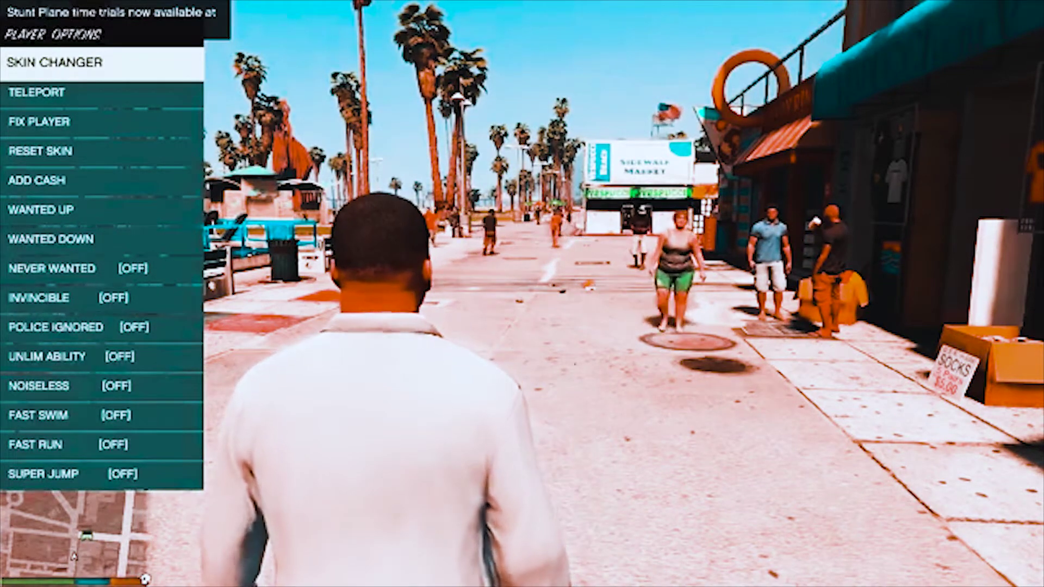
key(Down)
key(Down)
key(Down)
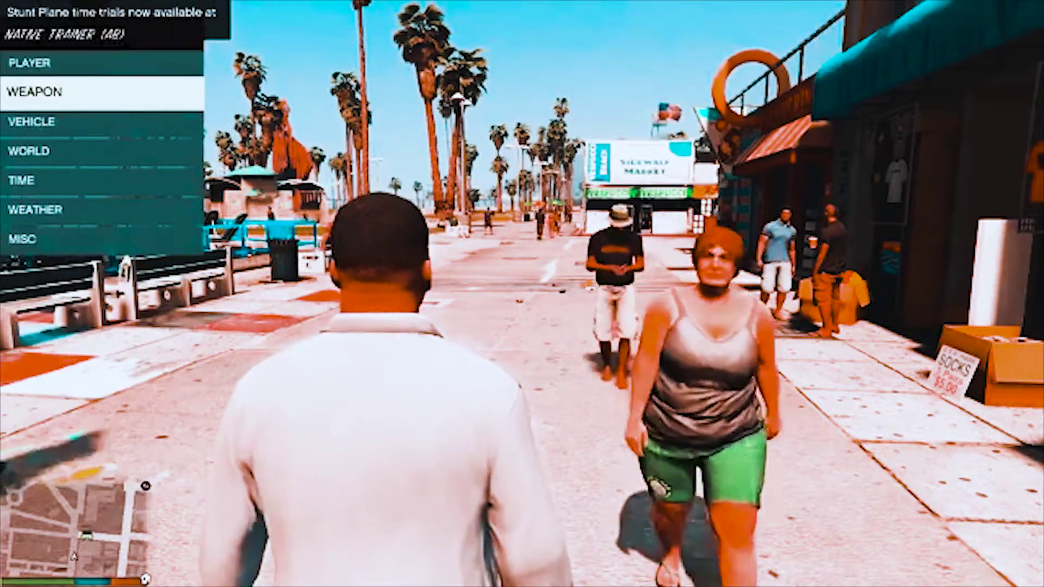
Step: Get all weapons in the trainer's weapon options and turn on No Reload and Explosive Ammo
key(Return)
key(Down)
key(Return)
key(Down)
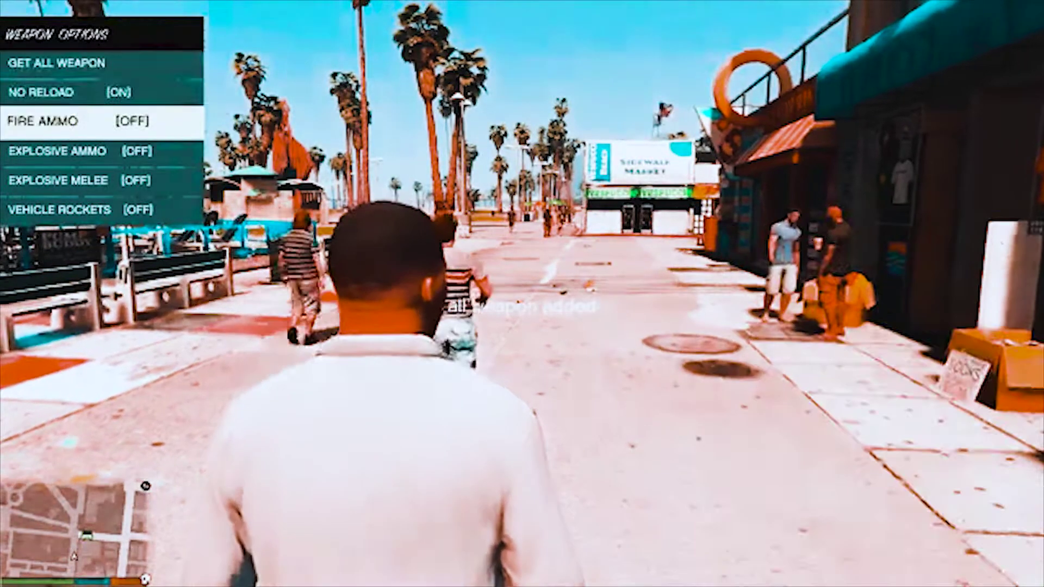
key(Down)
key(Return)
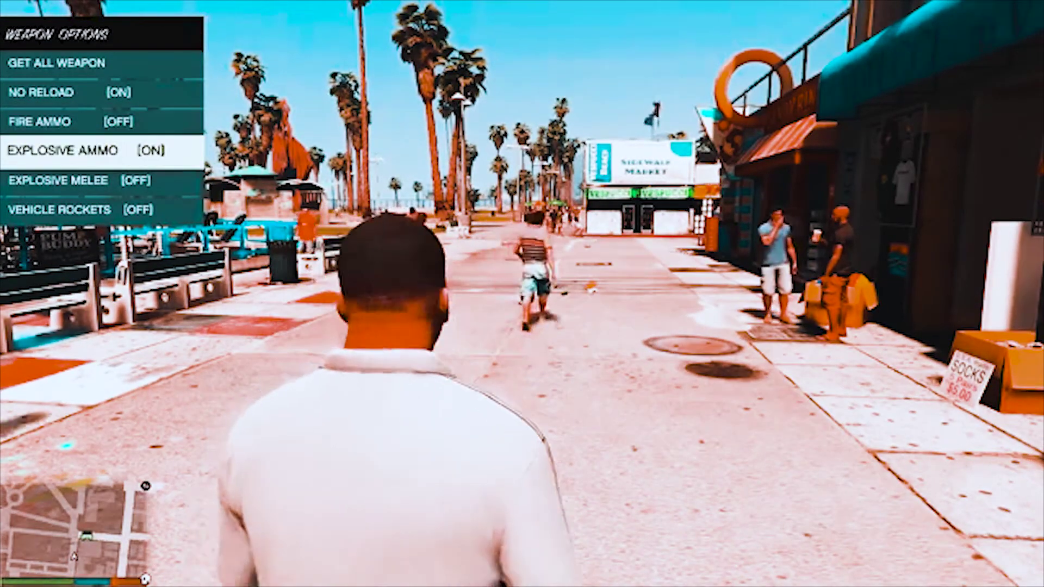
Step: Equip a gun and fire the explosive ammo along the beach promenade
key(Tab)
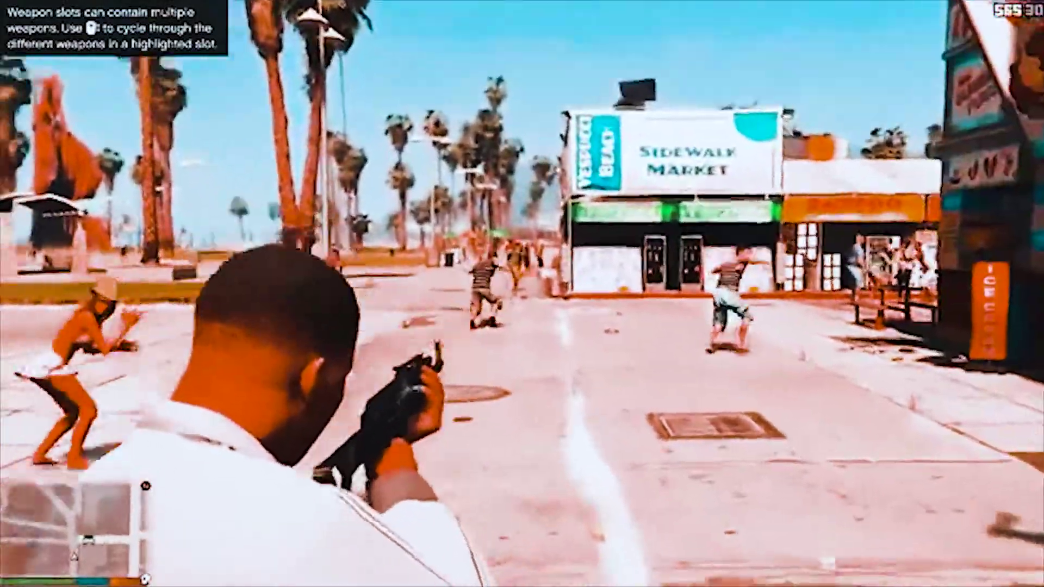
click(522, 293)
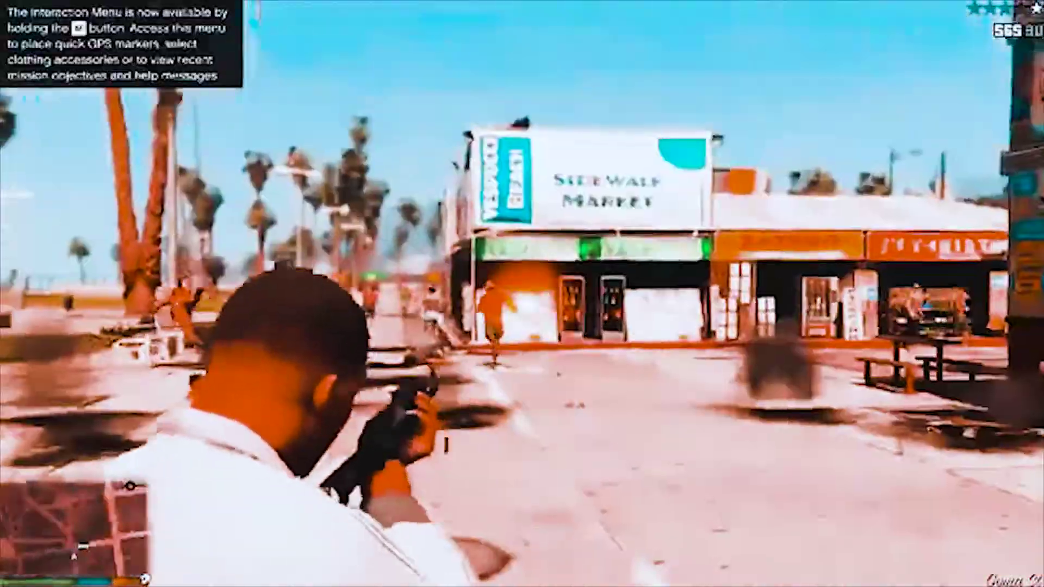
click(522, 293)
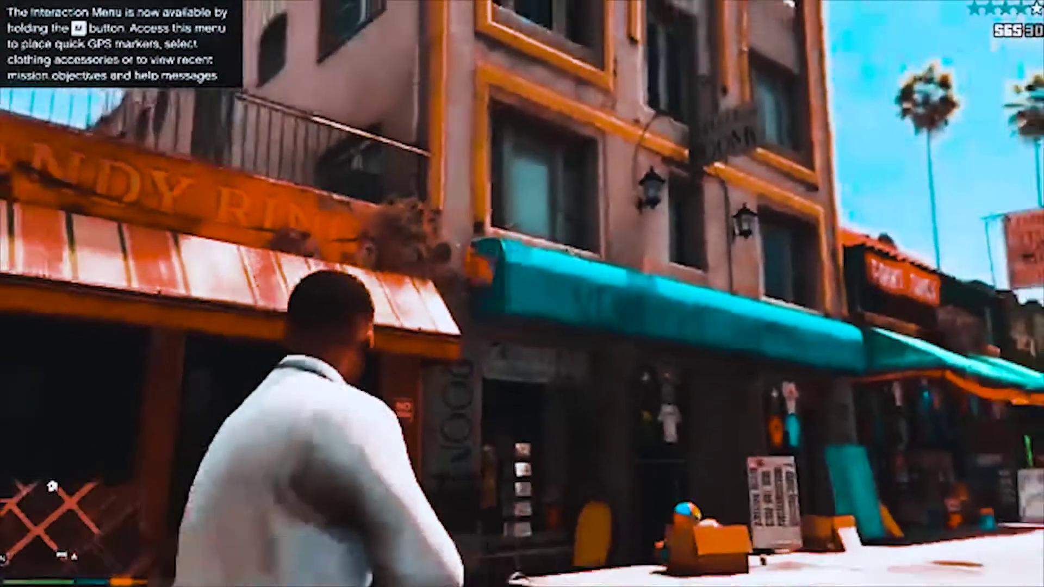
Step: Reopen the Native Trainer, view the vehicle options and return to the trainer's main list
key(F4)
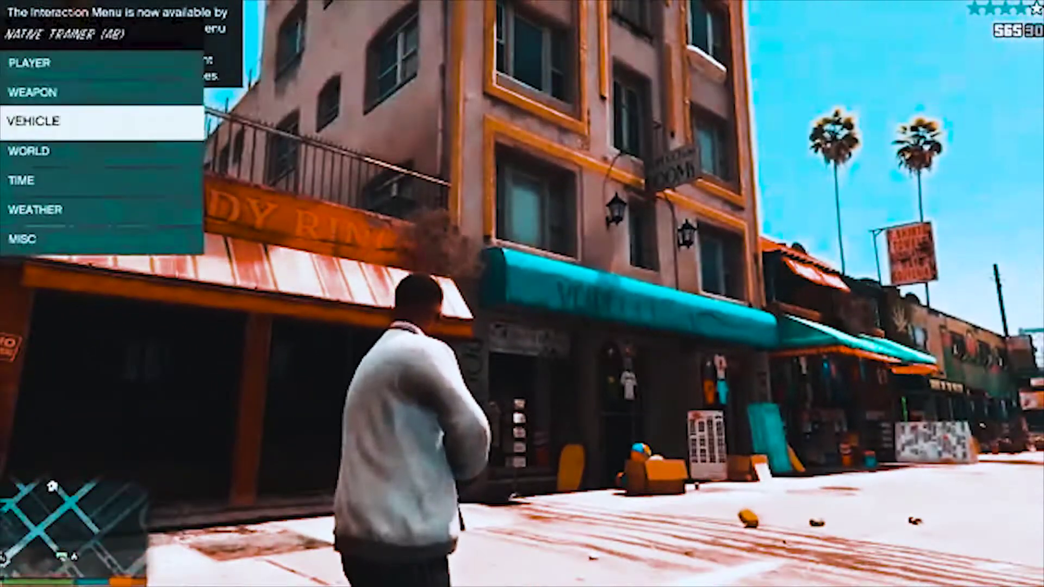
key(d)
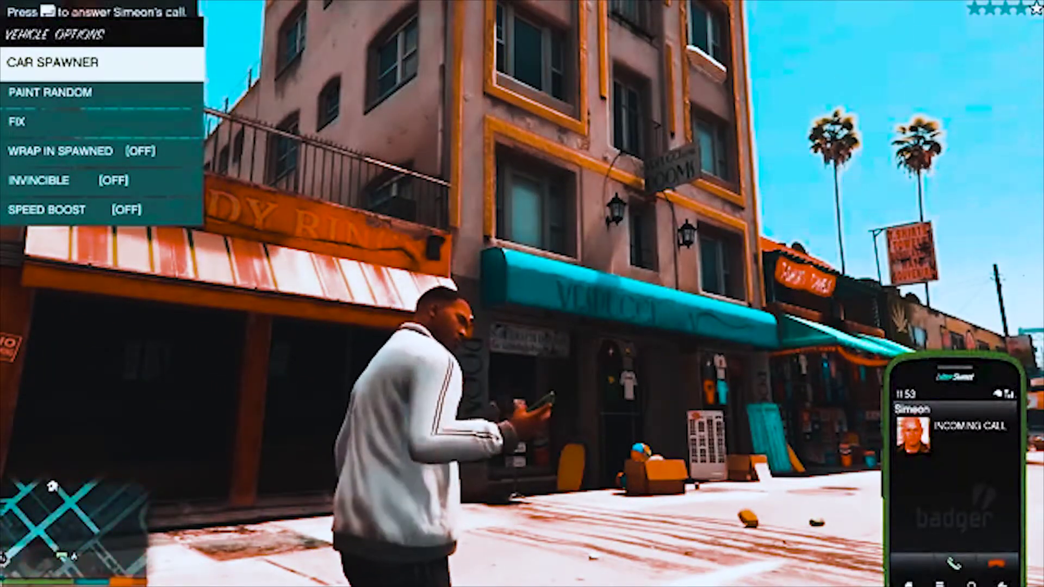
key(BackSpace)
key(BackSpace)
Step: Turn on Moon Gravity in the trainer's world options and close the trainer
key(Down)
key(Return)
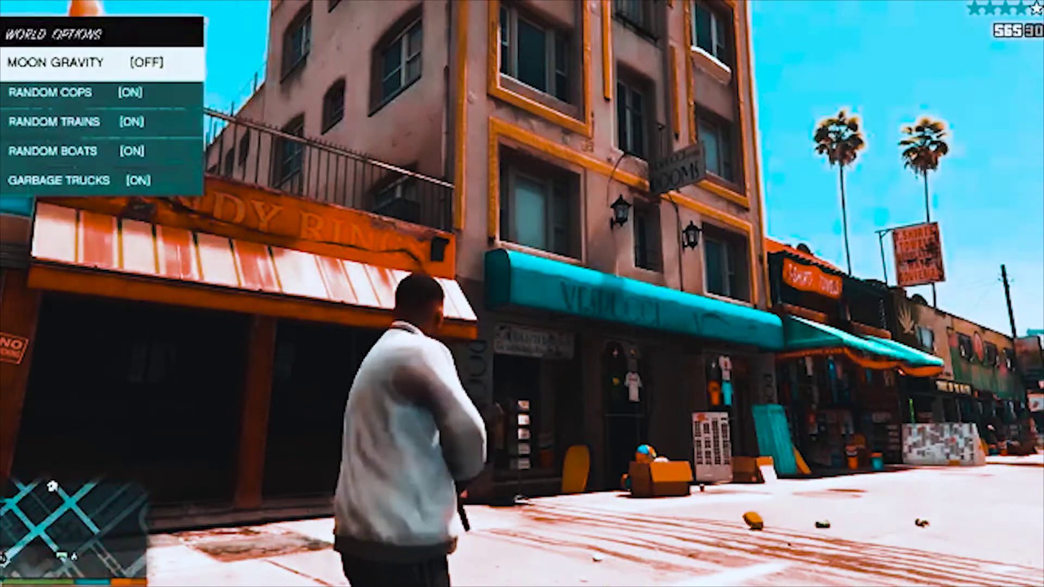
key(Return)
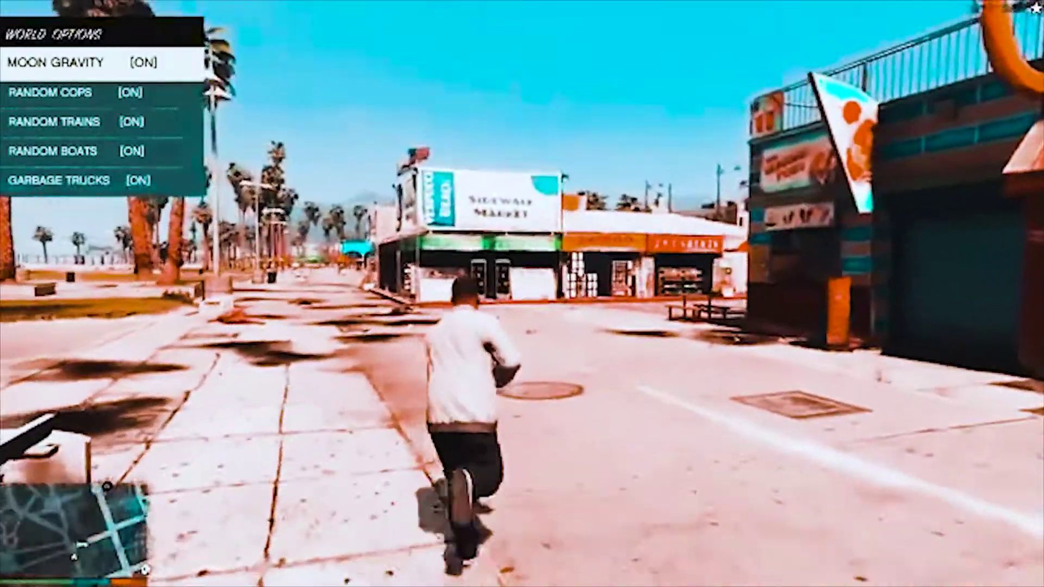
key(BackSpace)
key(BackSpace)
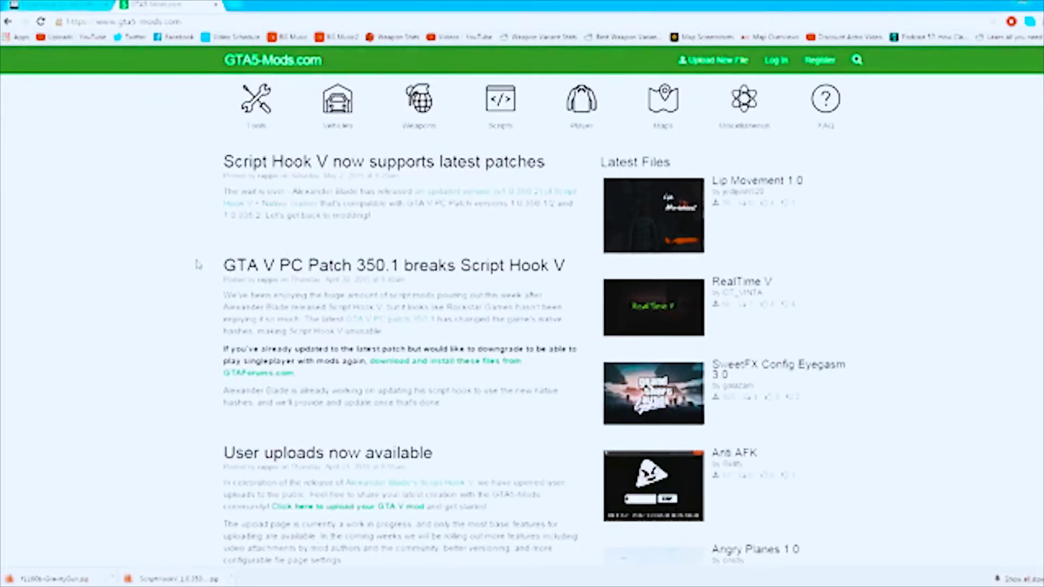
Step: Browse the first pages of the newest script mods on GTA5-Mods.com
click(478, 100)
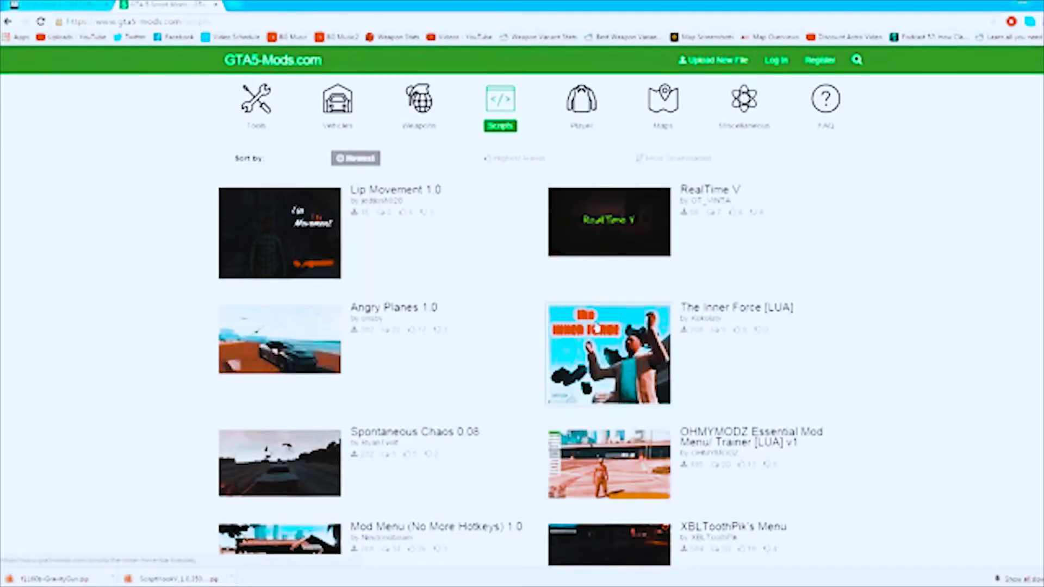
scroll(596, 327, down, 3)
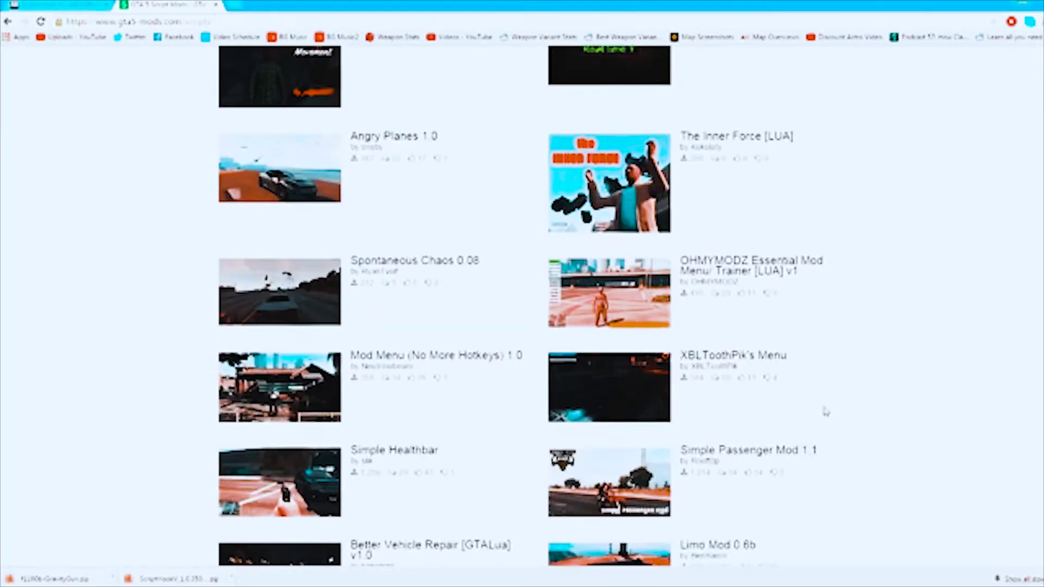
scroll(500, 447, down, 3)
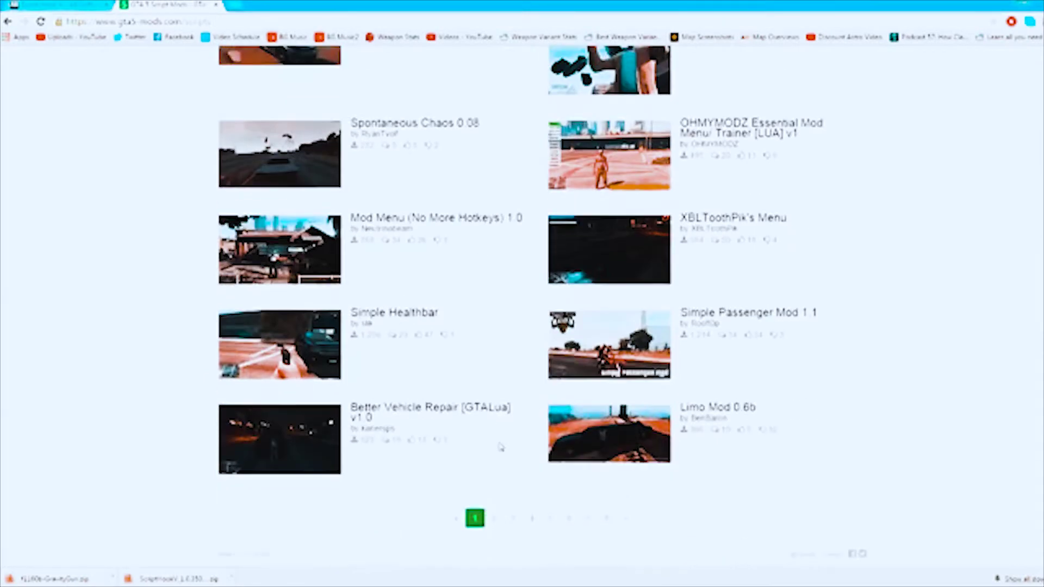
click(496, 523)
scroll(497, 490, down, 5)
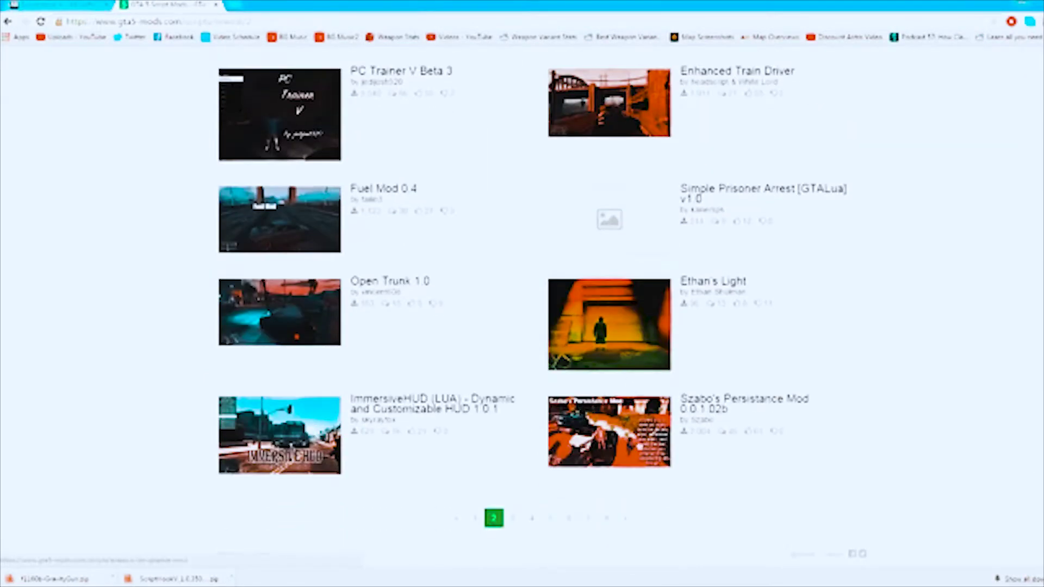
click(622, 523)
scroll(592, 451, down, 7)
click(610, 530)
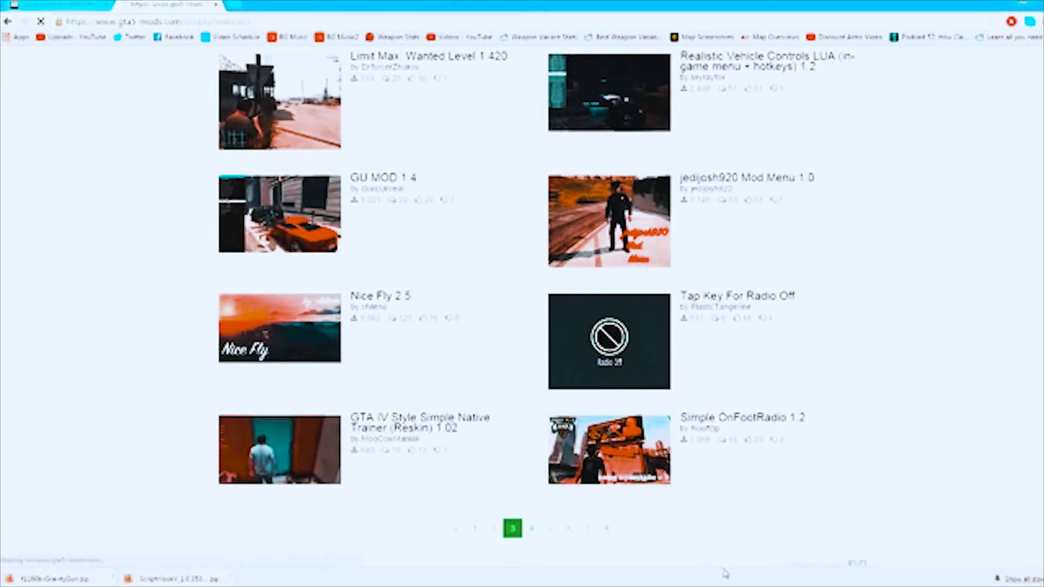
Step: Return to the start of the scripts category and sort it by highest rated
click(504, 115)
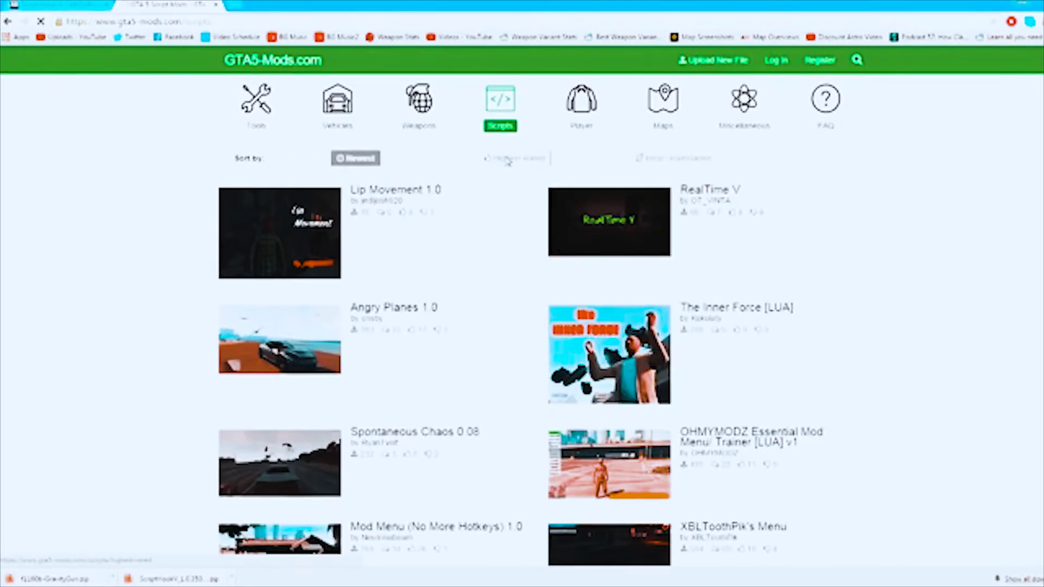
click(514, 159)
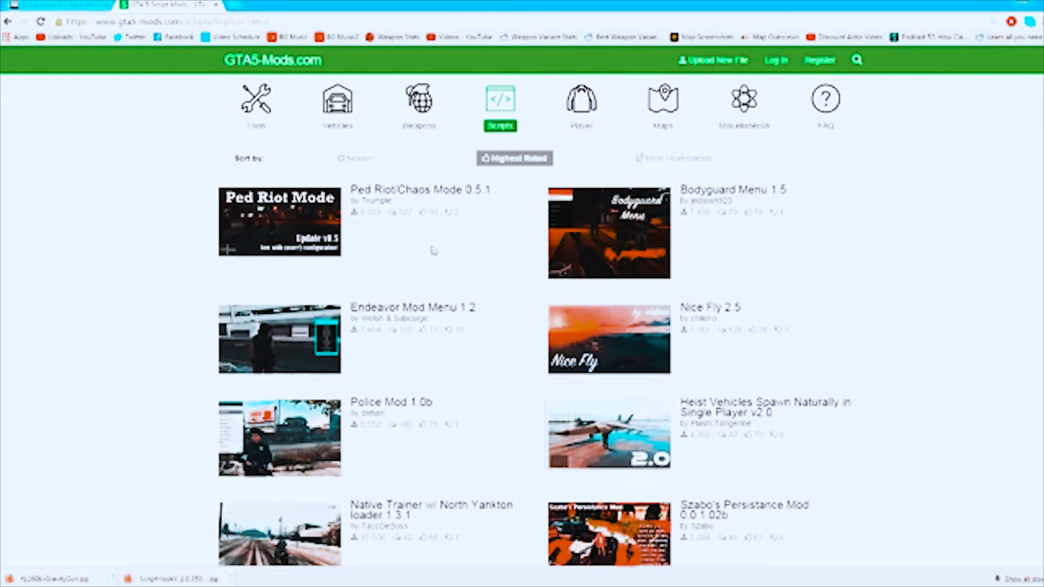
right_click(438, 204)
click(429, 247)
Step: Open the Gravity Gun 1.5 script page, play one of its preview videos and close the video
scroll(843, 413, down, 4)
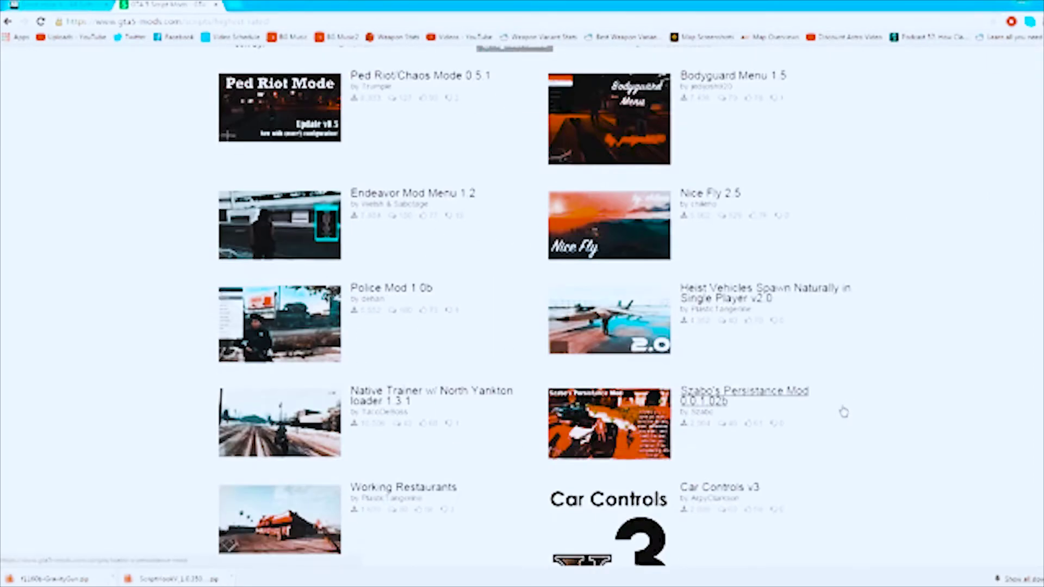
scroll(789, 460, down, 3)
click(738, 393)
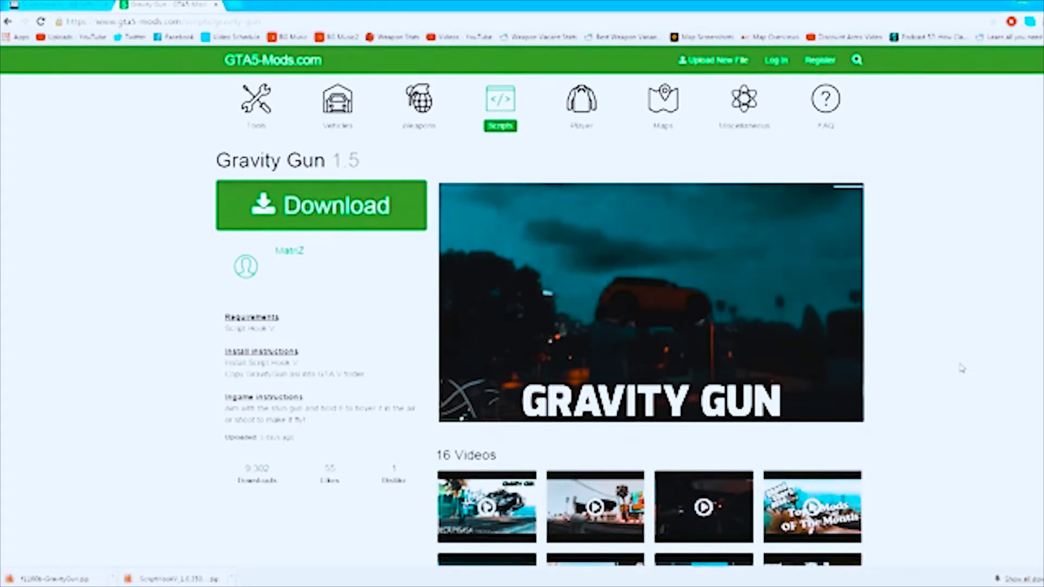
click(580, 501)
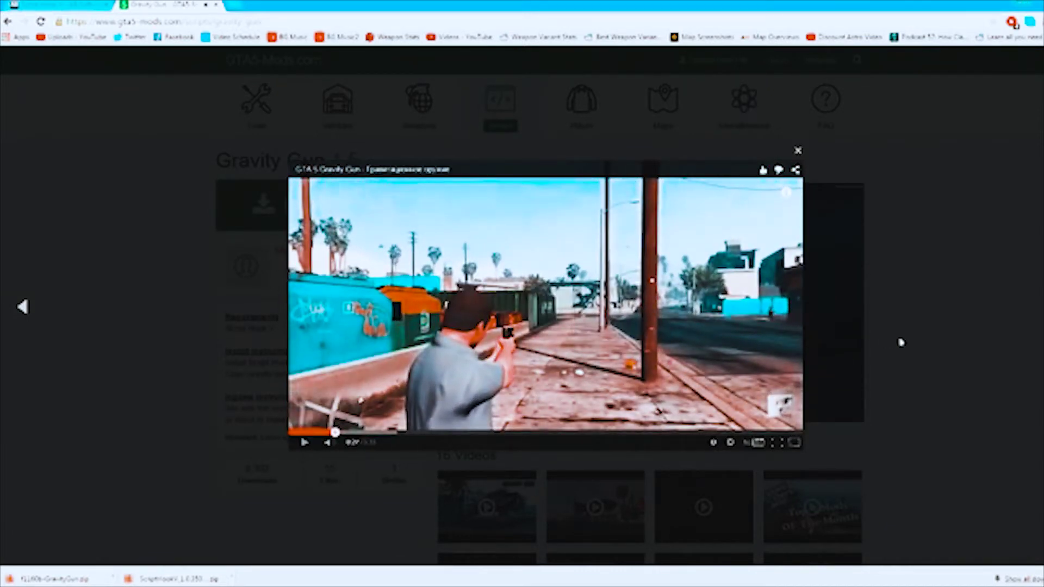
click(798, 150)
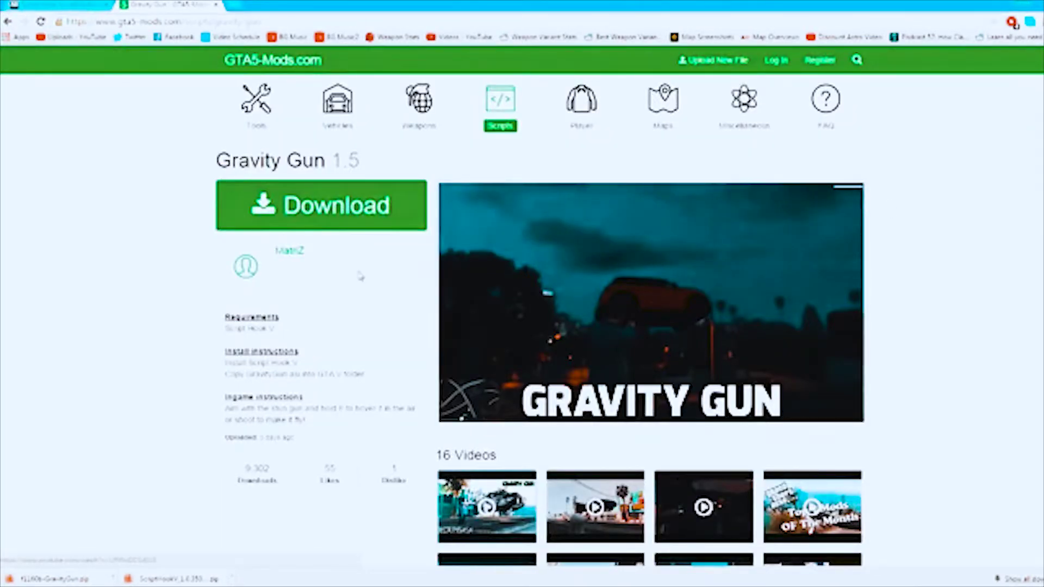
Step: Download the Gravity Gun 1.5 mod and open the downloaded GravityGun zip archive in a window beside the browser
click(346, 215)
key(super+Left)
drag(87, 577, 837, 139)
double_click(841, 139)
drag(420, 80, 718, 51)
Step: Copy the GravityGun.asi file from the opened archive
click(709, 113)
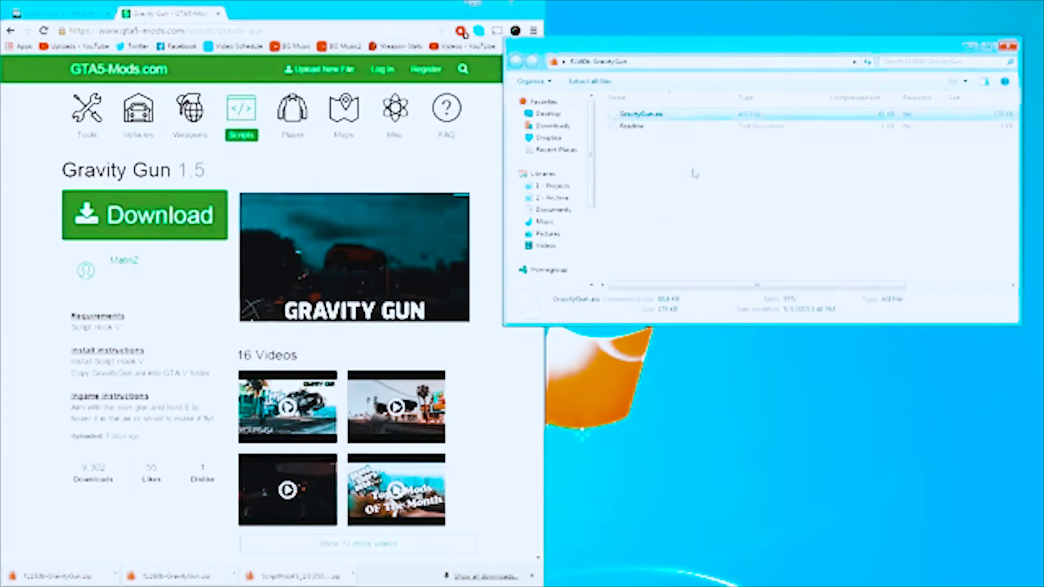
right_click(665, 117)
click(691, 154)
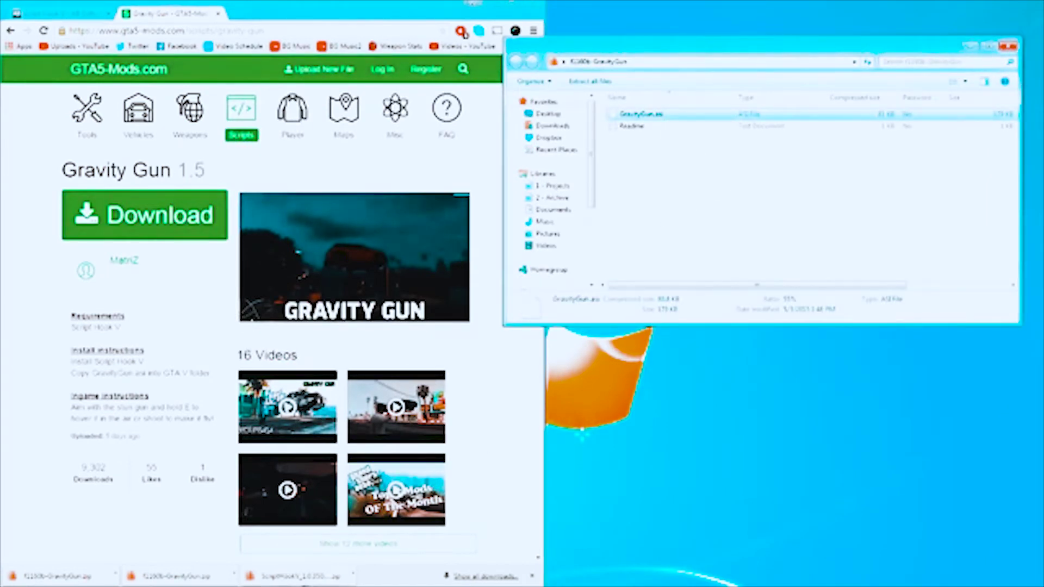
Step: Switch to Steam and browse to the local files of Grand Theft Auto V through the game's properties
key(alt+Tab)
right_click(212, 305)
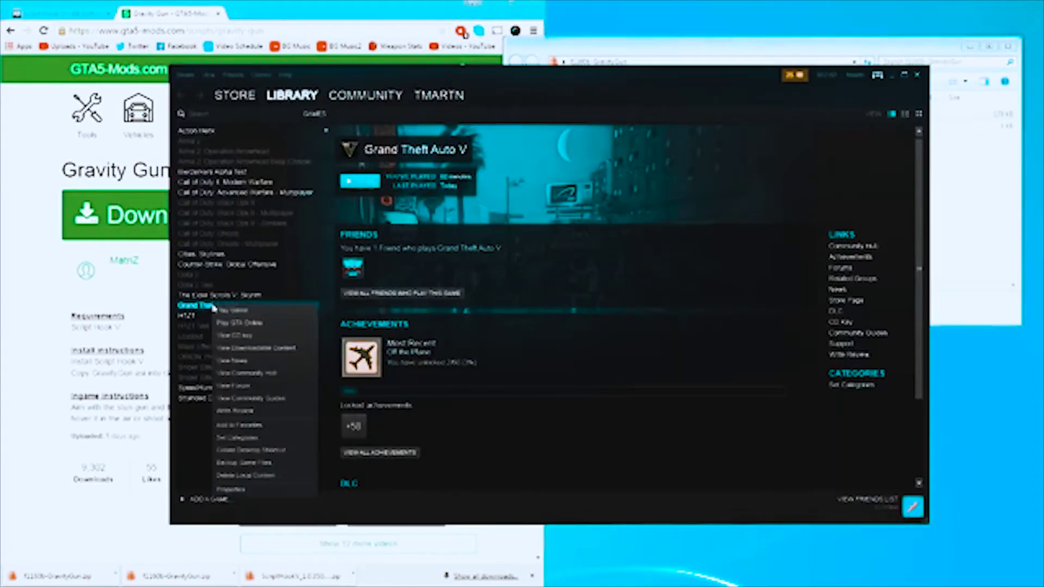
click(240, 495)
click(509, 146)
click(510, 191)
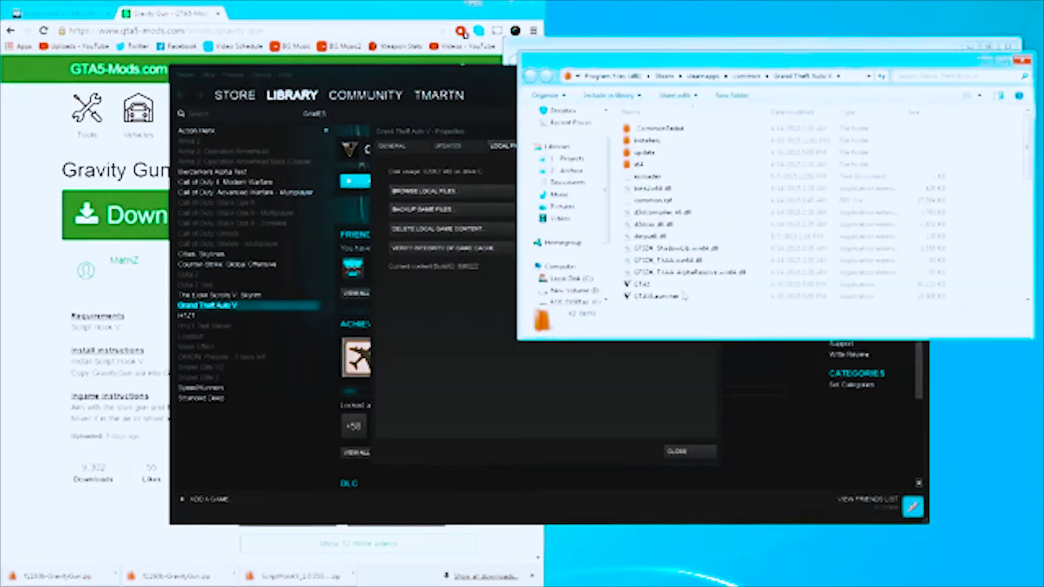
Step: Maximize the Grand Theft Auto V folder window and paste the copied GravityGun.asi file into it
drag(757, 61, 707, 1)
right_click(879, 354)
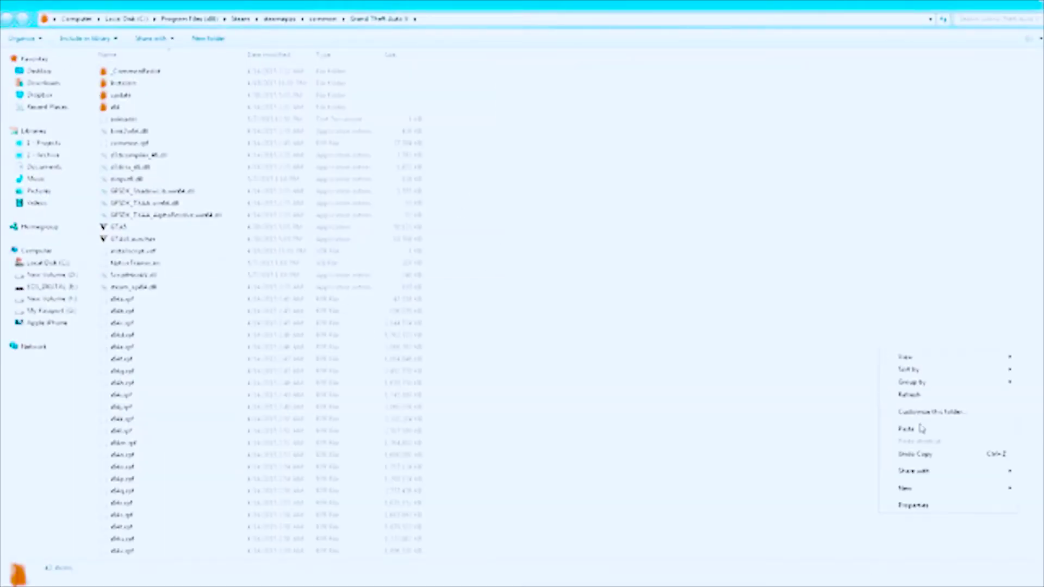
click(921, 429)
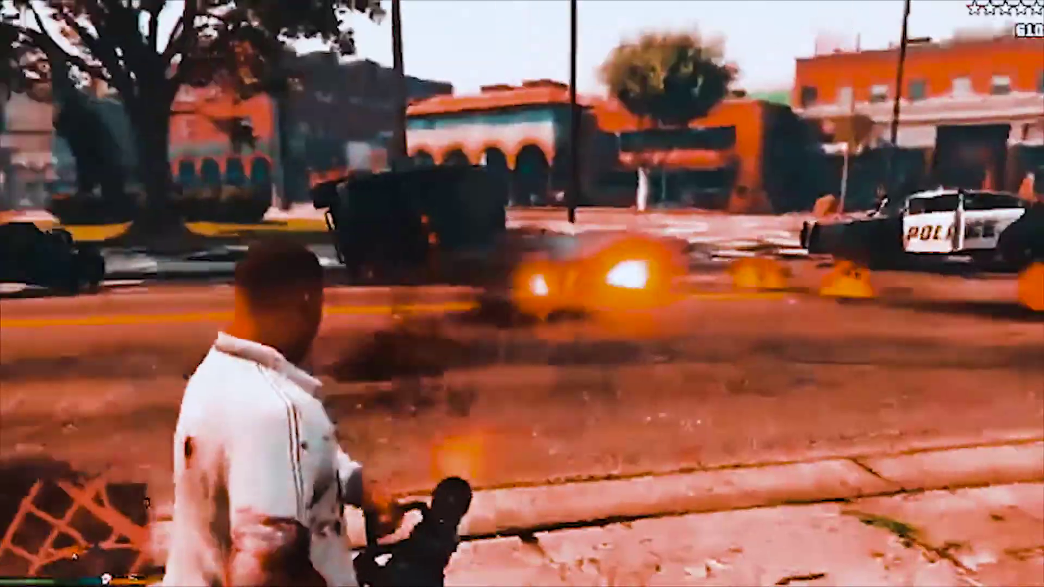
key(Tab)
key(w)
key(Tab)
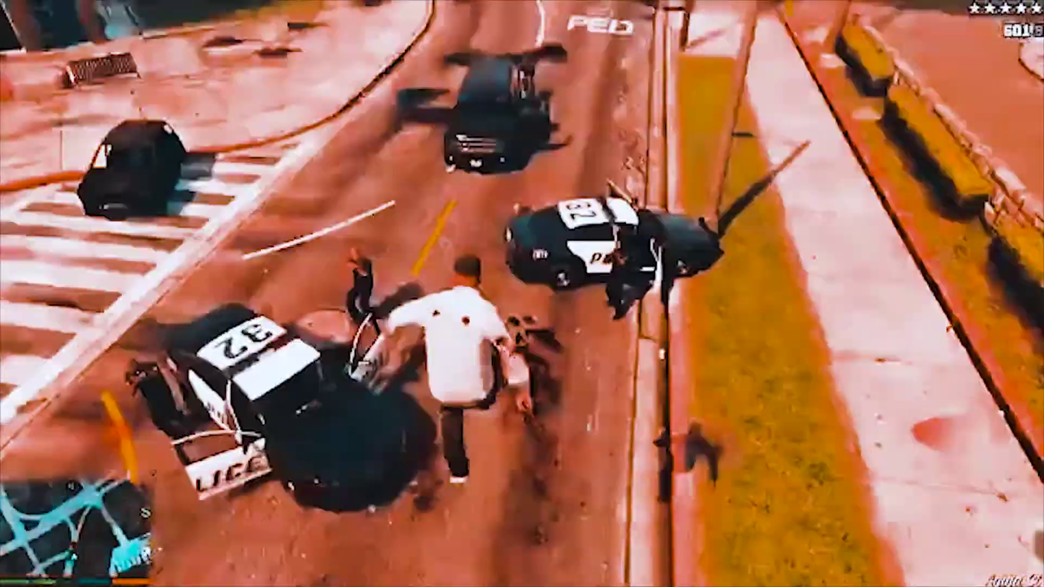